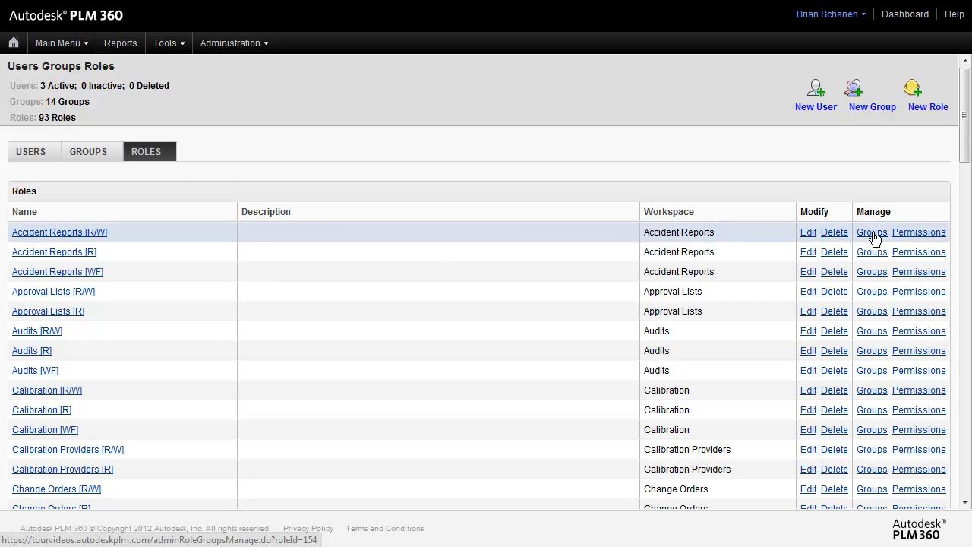
Step: Review the groups associated with the Accident Reports [R/W] role and leave without saving
click(872, 232)
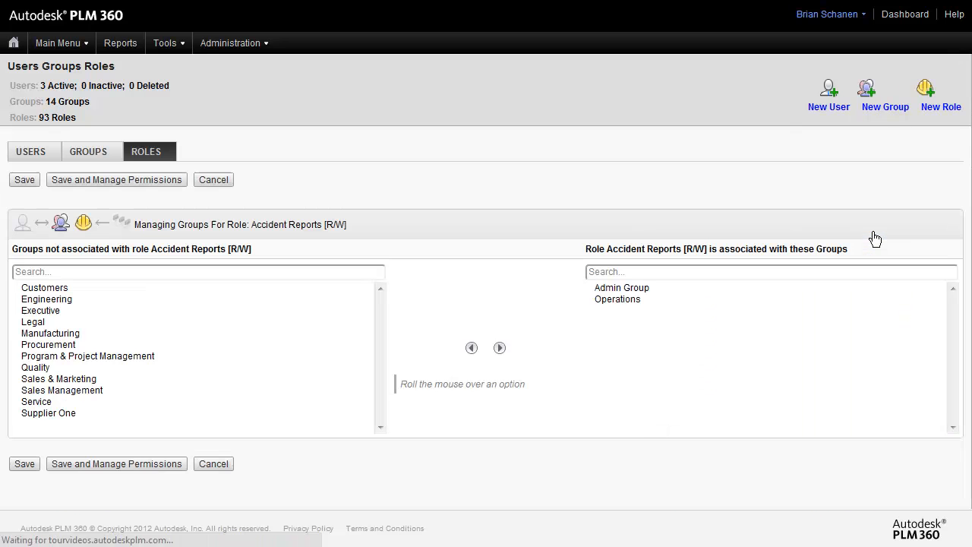
click(616, 300)
click(618, 289)
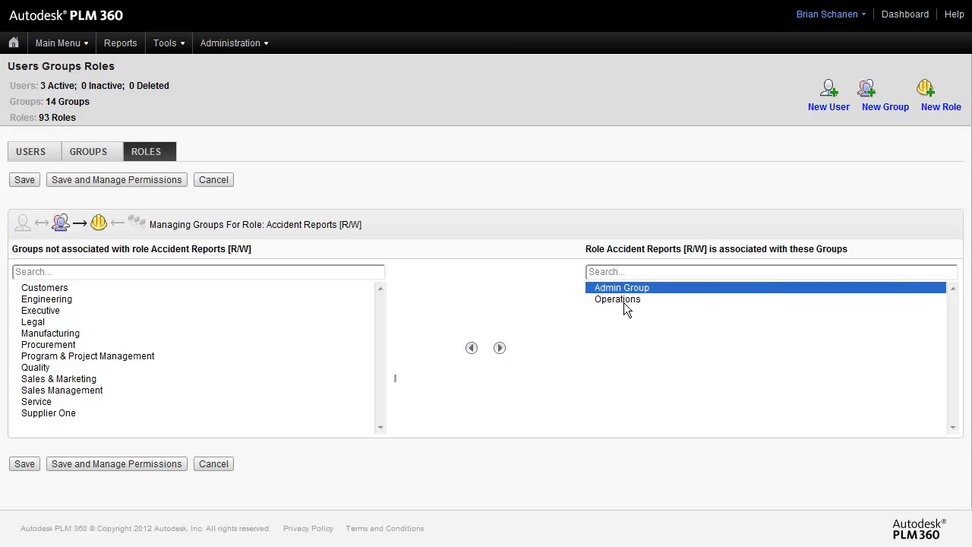
click(624, 301)
click(213, 180)
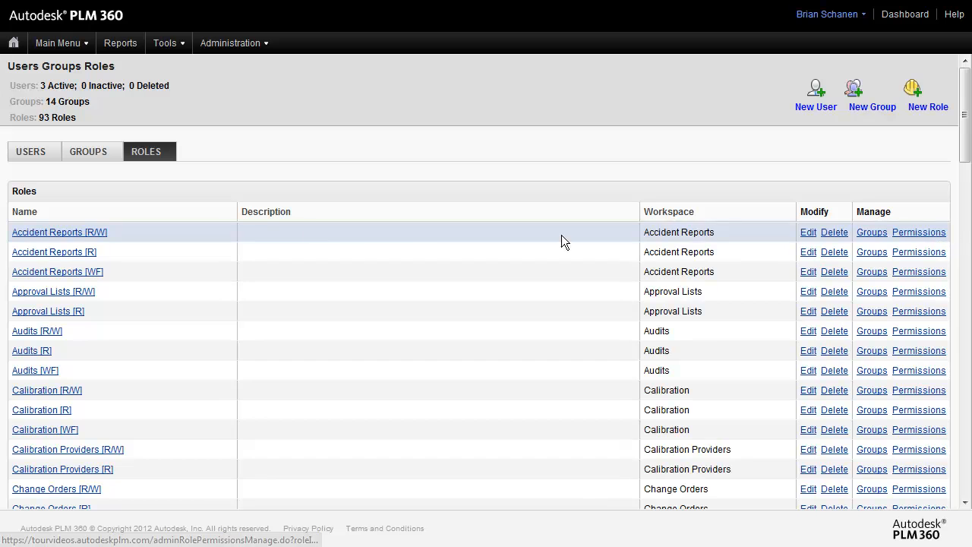
Step: Review the permissions included in the Accident Reports [R/W] role and their descriptions, leaving without saving
click(905, 233)
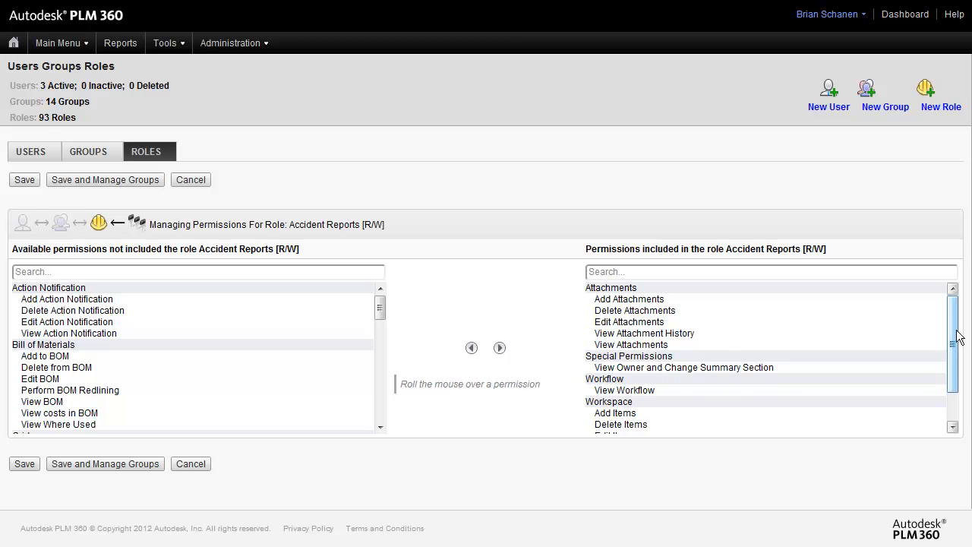
drag(954, 336, 951, 311)
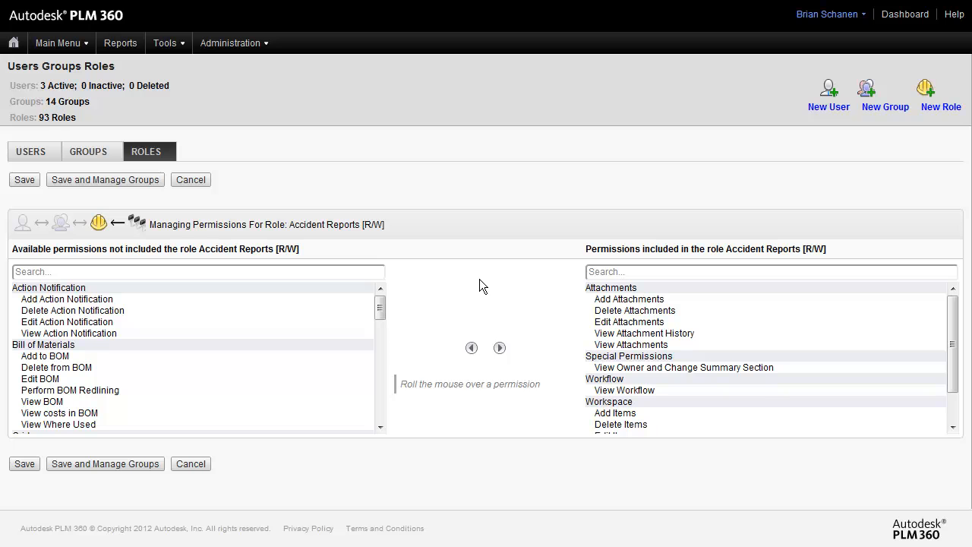
click(634, 299)
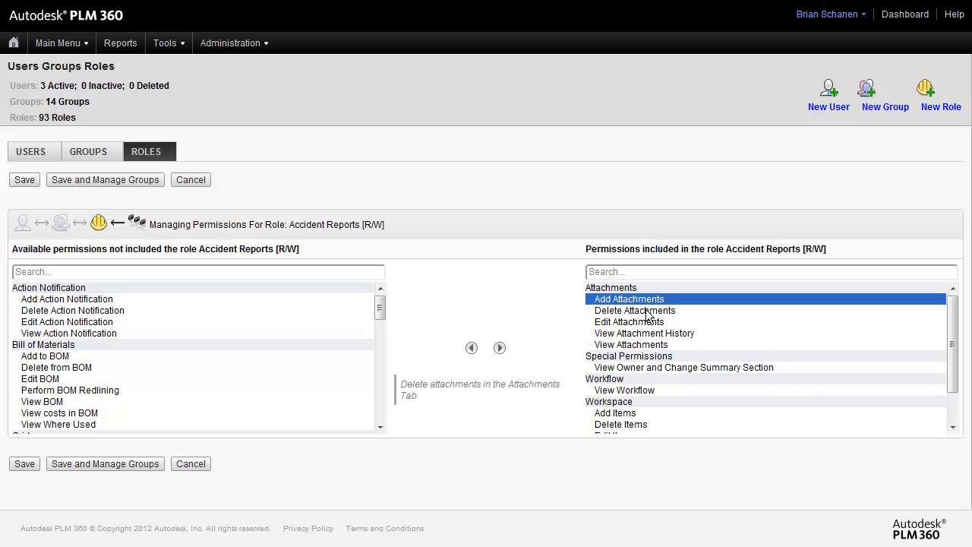
click(644, 310)
click(650, 322)
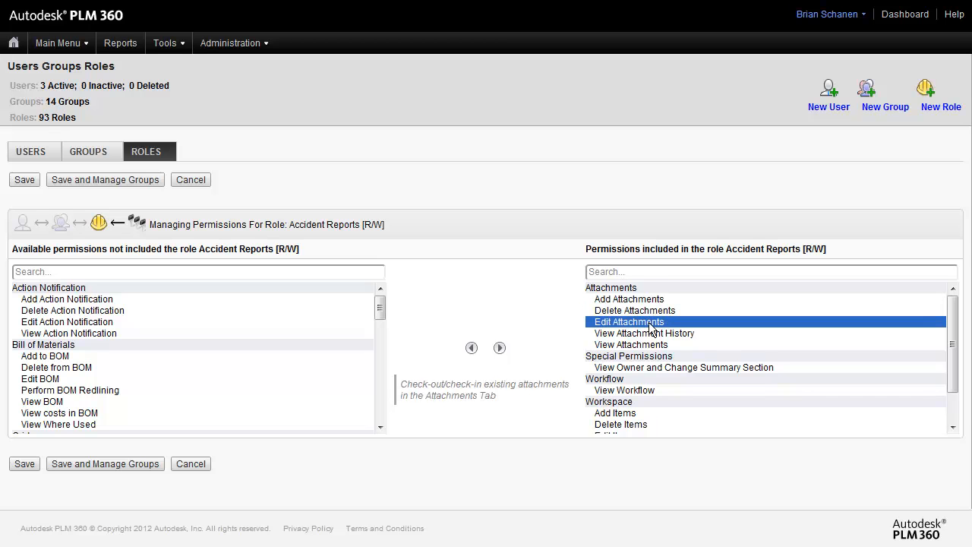
click(650, 345)
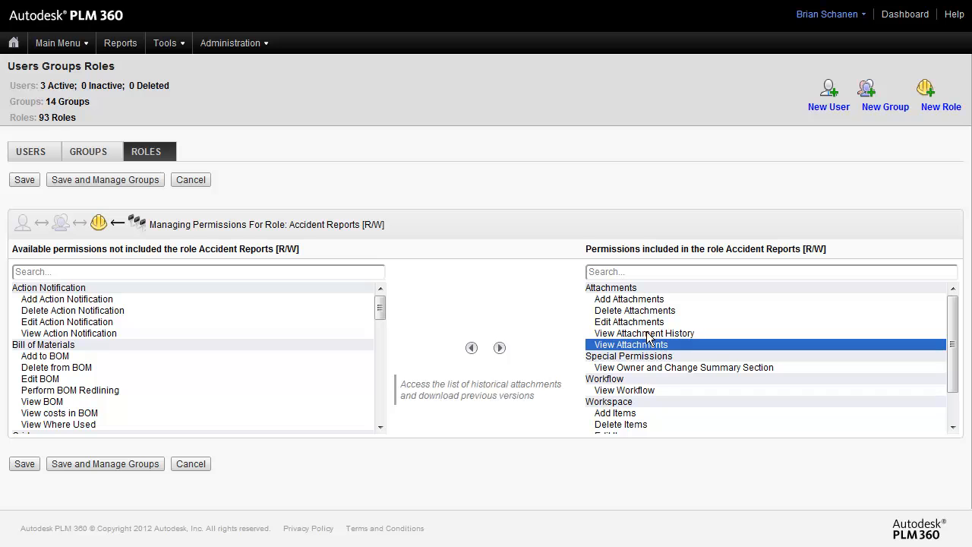
click(647, 334)
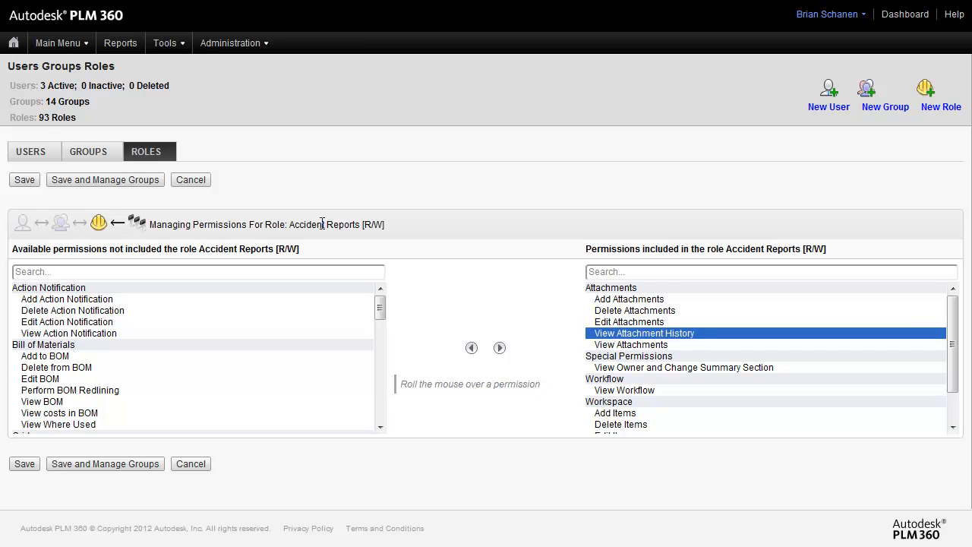
click(191, 180)
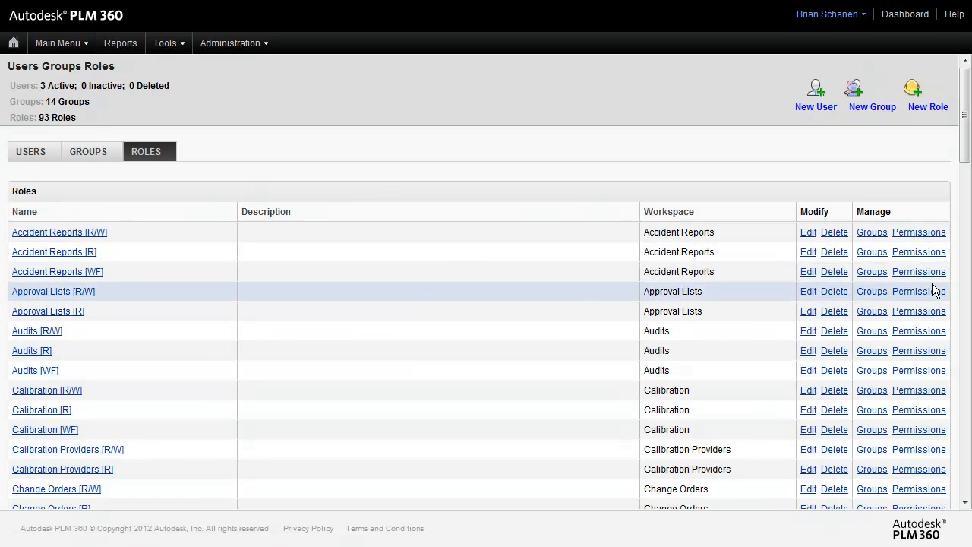
Step: Open the Accident Reports [R] role's permissions and review the permissions it includes
click(921, 256)
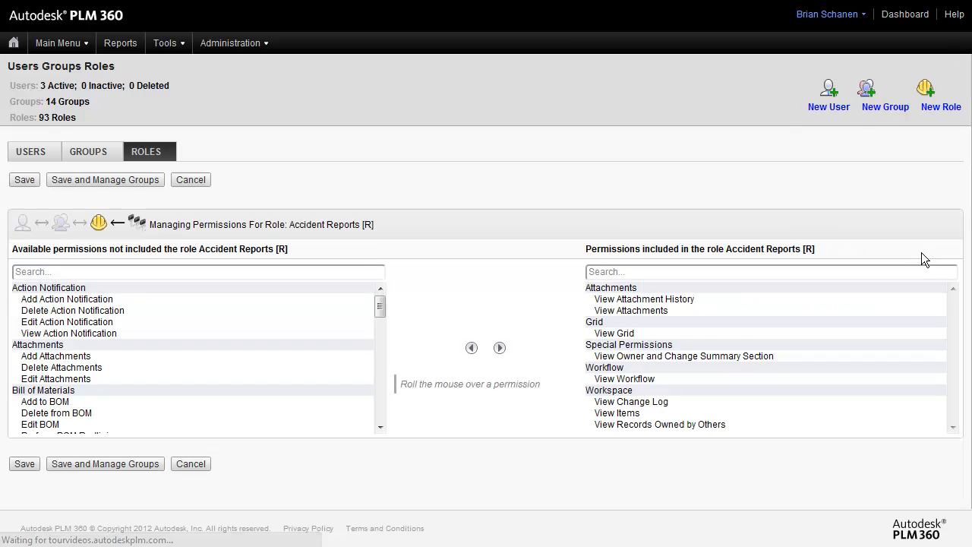
click(637, 299)
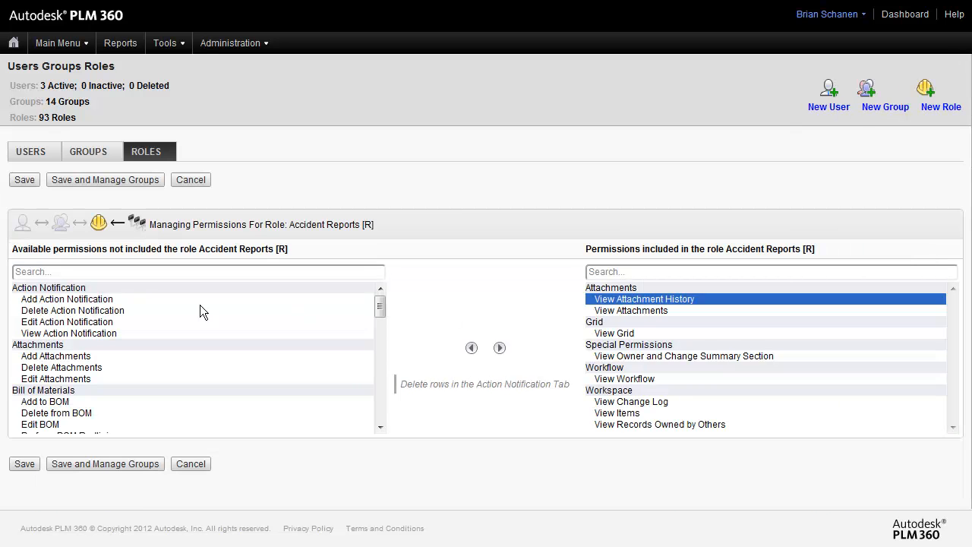
mouse_move(81, 356)
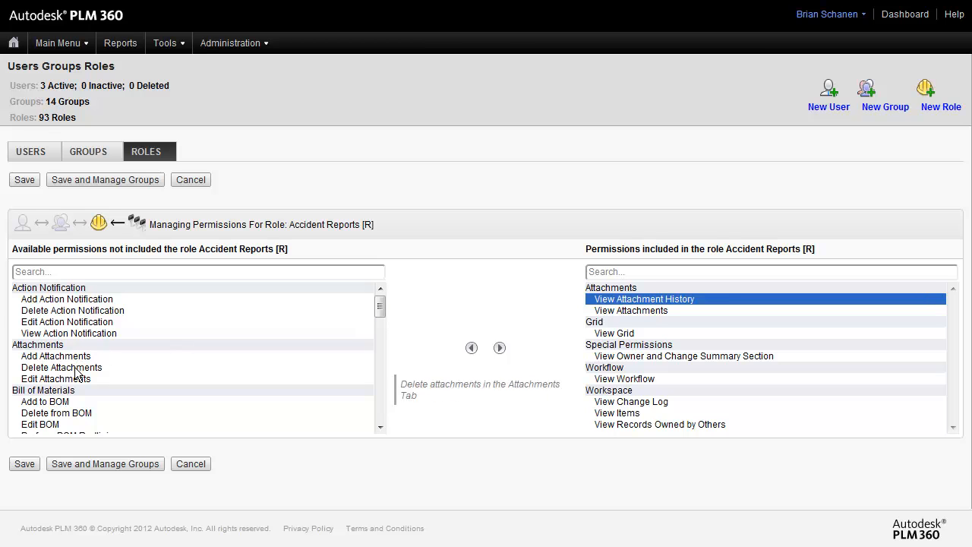
click(659, 311)
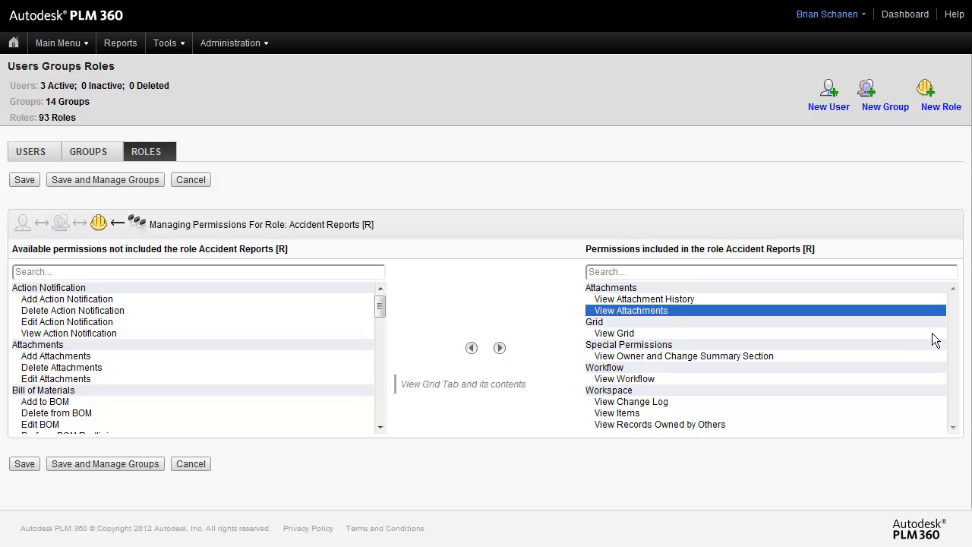
scroll(381, 303, down, 3)
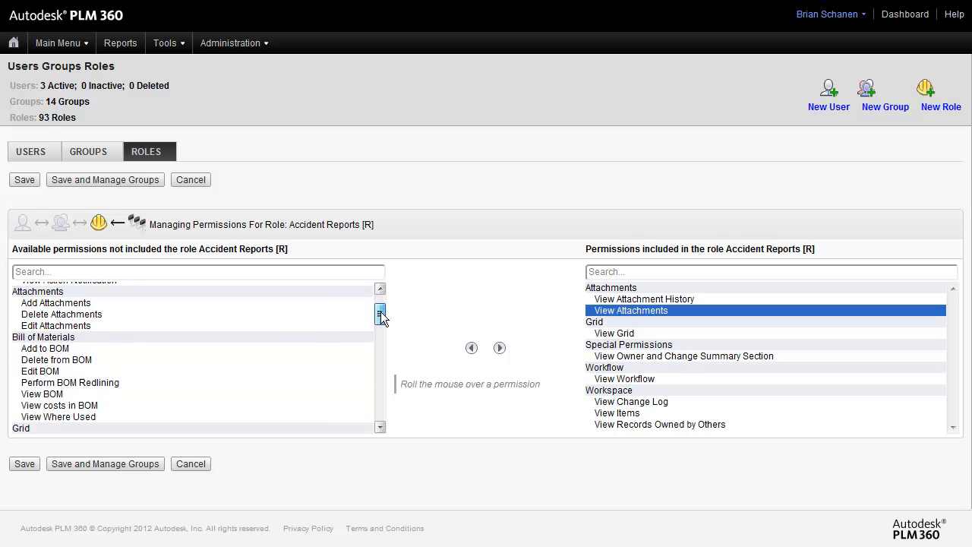
scroll(382, 323, down, 3)
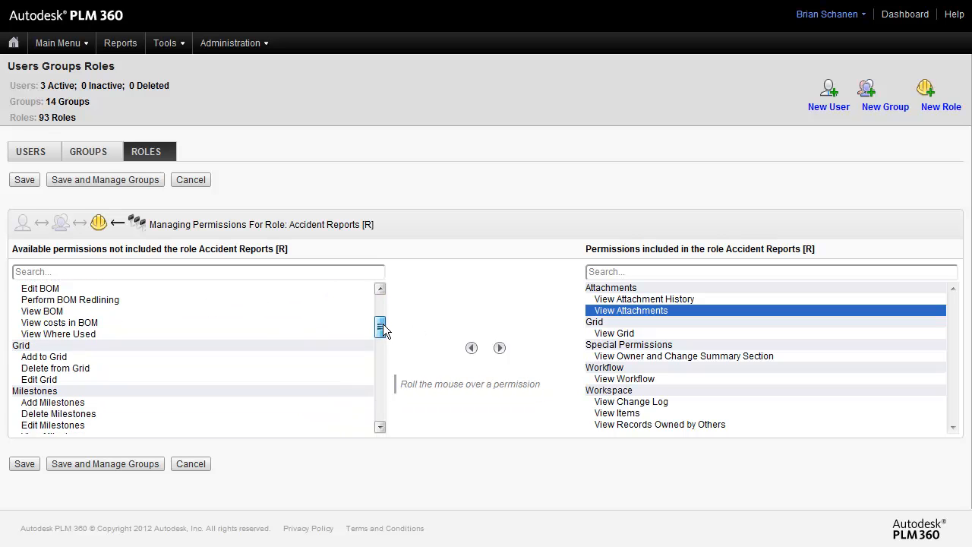
Step: Browse the available permissions not included in the Accident Reports [R] role, reading their descriptions
click(48, 330)
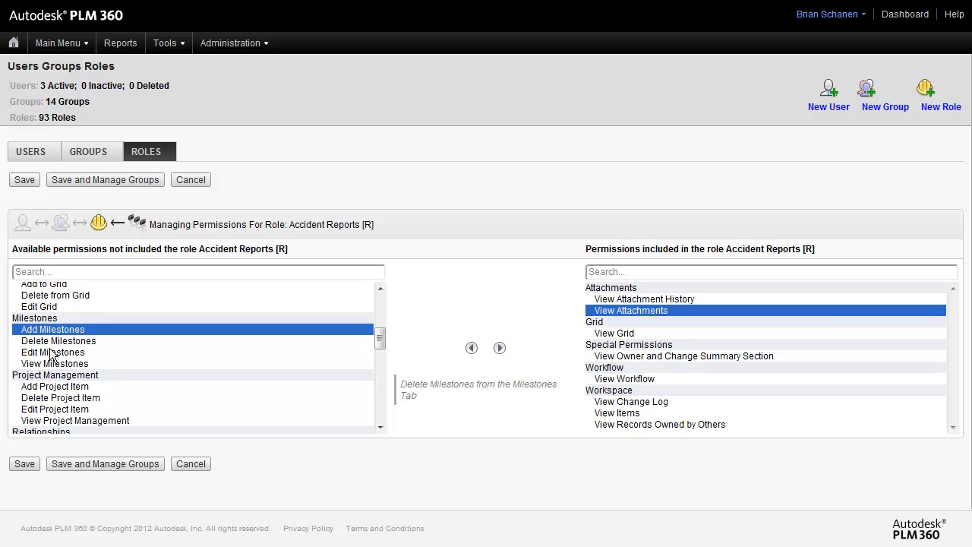
click(51, 363)
drag(381, 334, 378, 414)
click(104, 426)
click(76, 415)
click(69, 403)
click(69, 391)
click(73, 381)
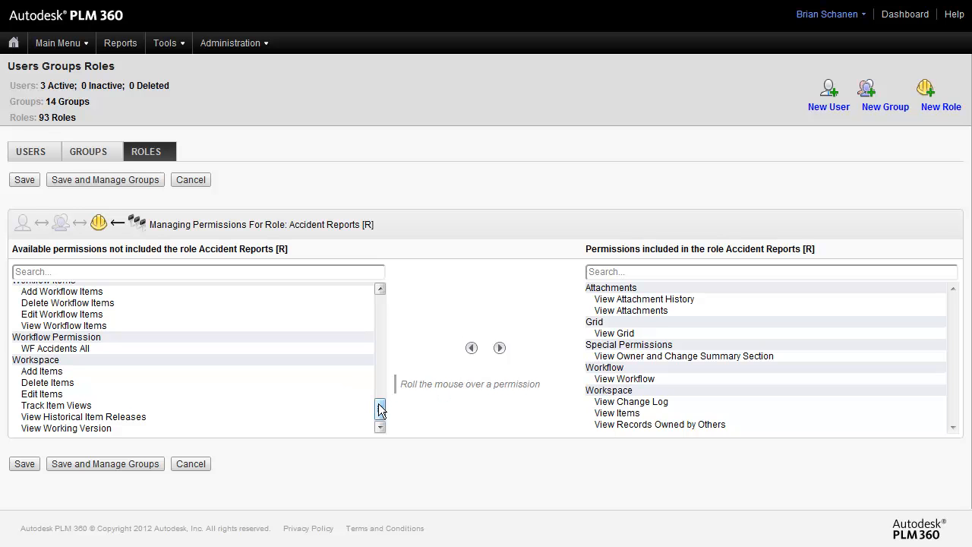
drag(380, 411, 383, 292)
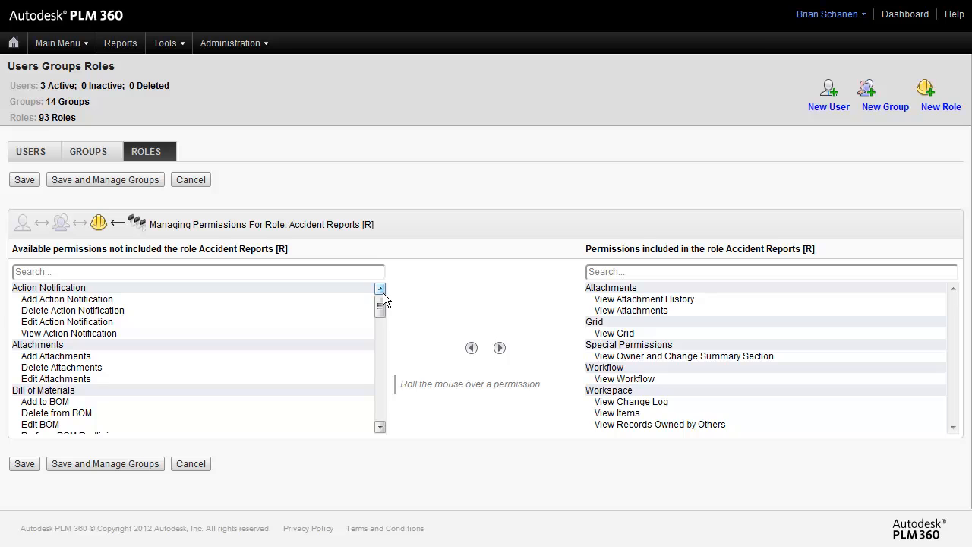
Step: Select ranges and single entries among the available permissions, finishing on WF Accidents All
click(76, 299)
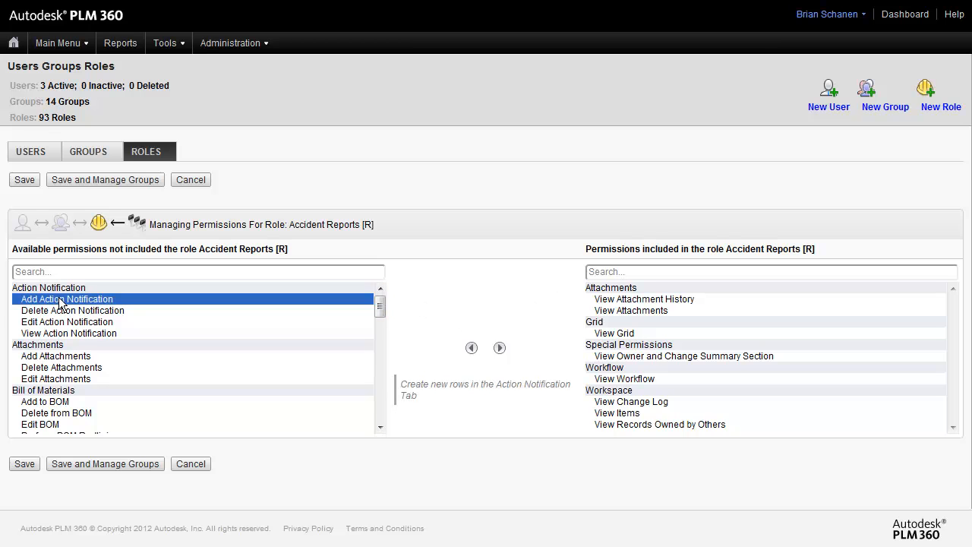
shift+click(59, 334)
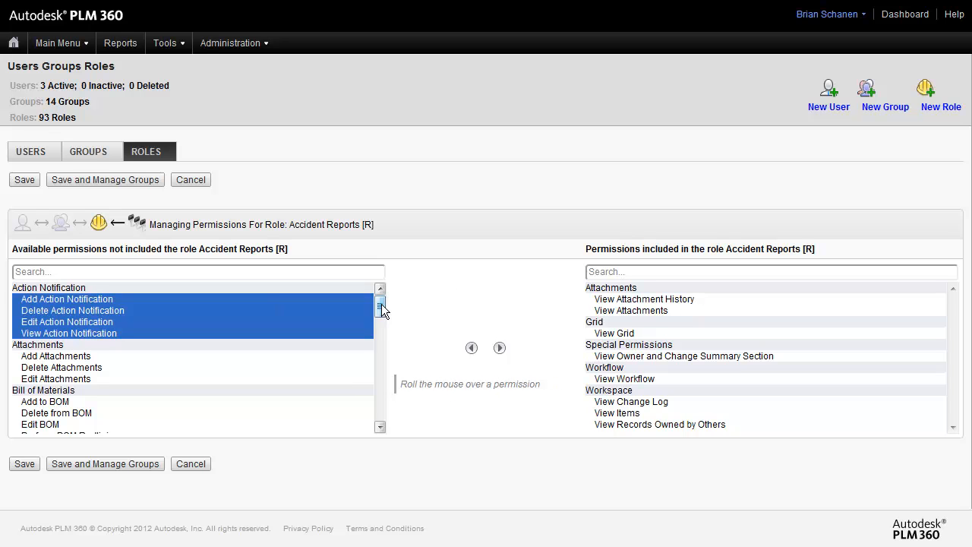
mouse_move(379, 305)
mouse_down()
mouse_move(372, 410)
mouse_move(378, 303)
mouse_up()
click(82, 428)
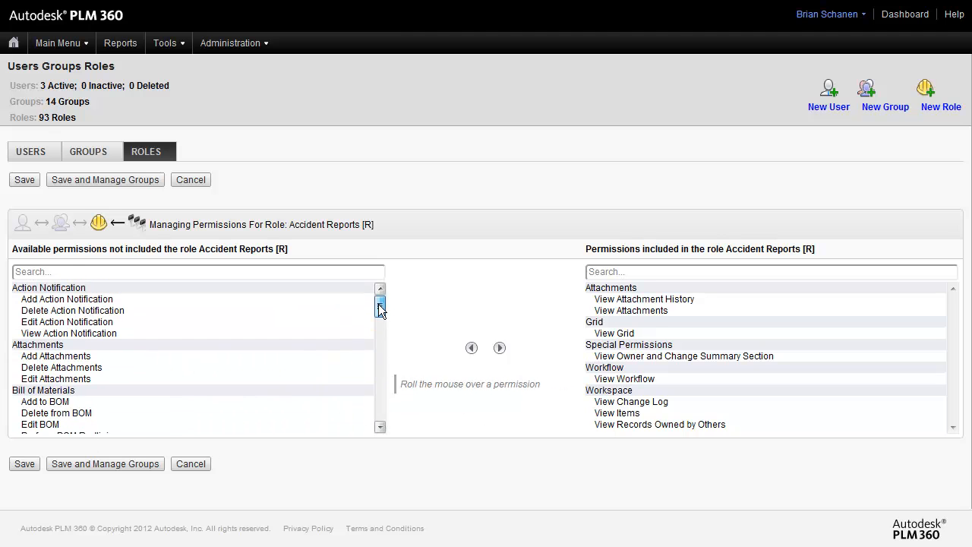
shift+click(63, 301)
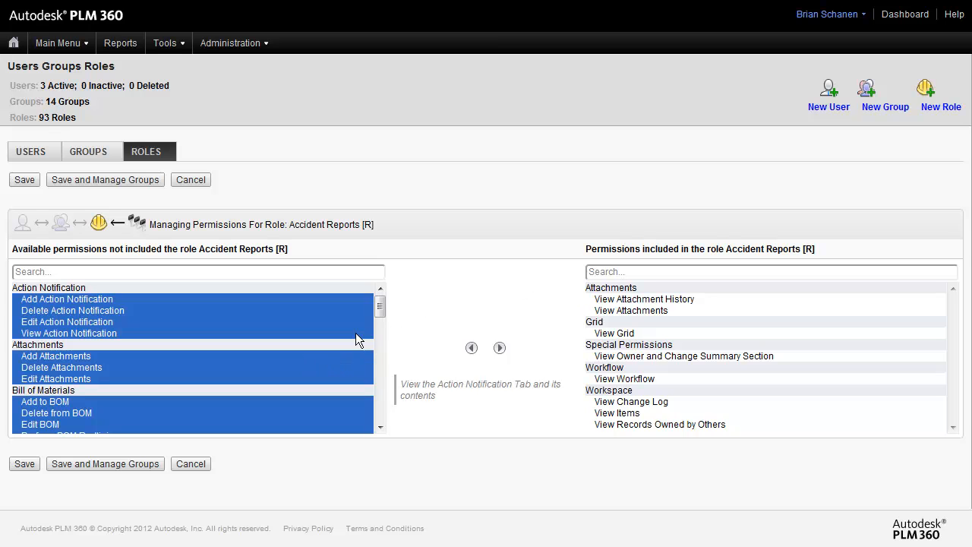
click(305, 355)
drag(378, 308, 386, 337)
click(45, 314)
click(85, 383)
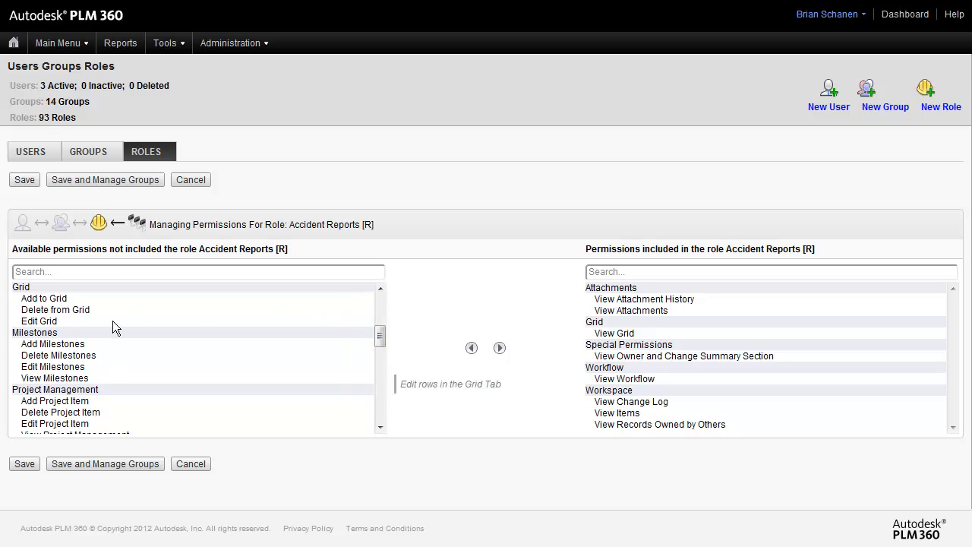
drag(381, 334, 392, 408)
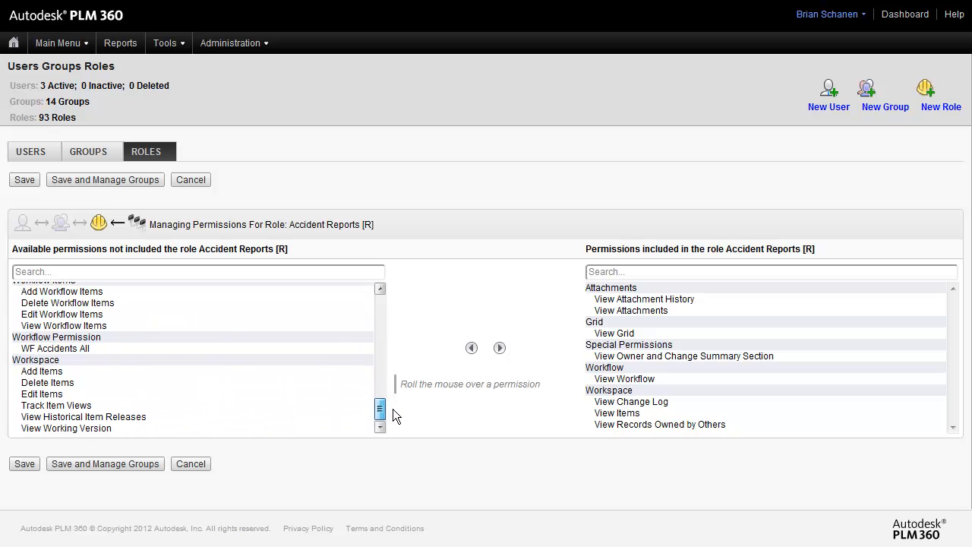
click(46, 348)
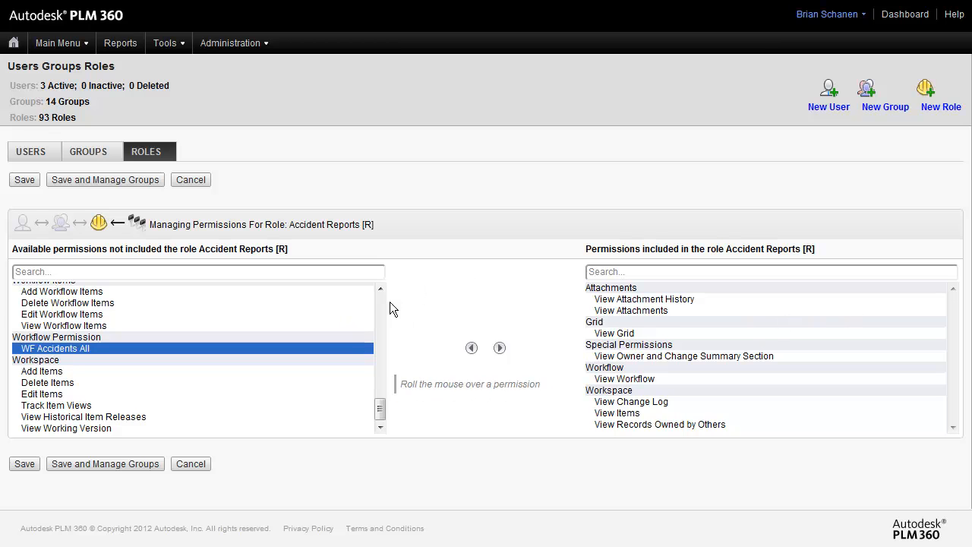
Step: Review the group membership of the engineering user
click(35, 156)
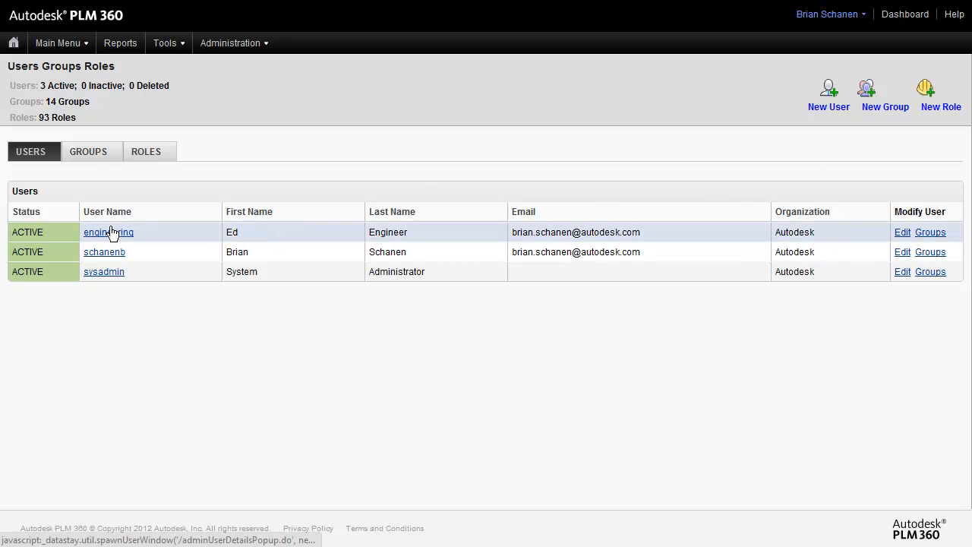
click(936, 234)
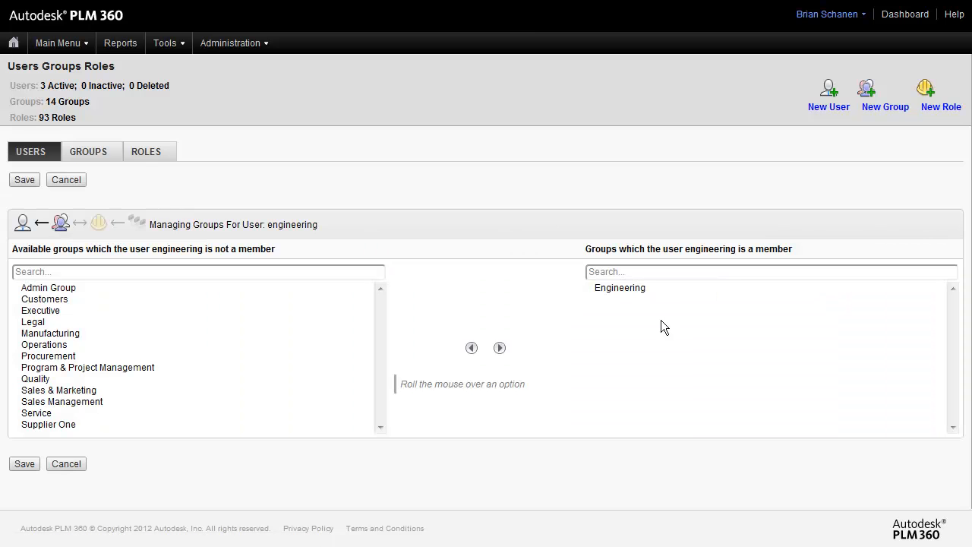
click(618, 290)
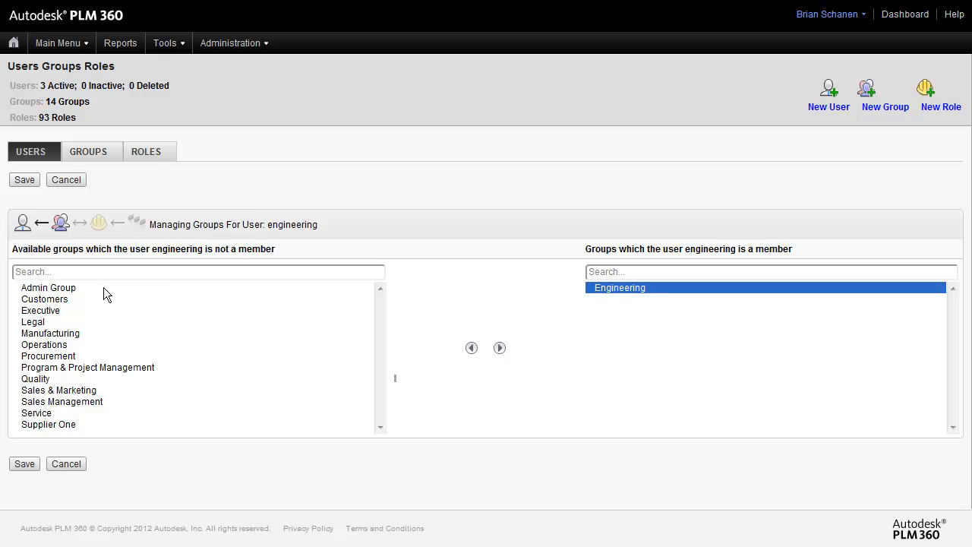
click(59, 289)
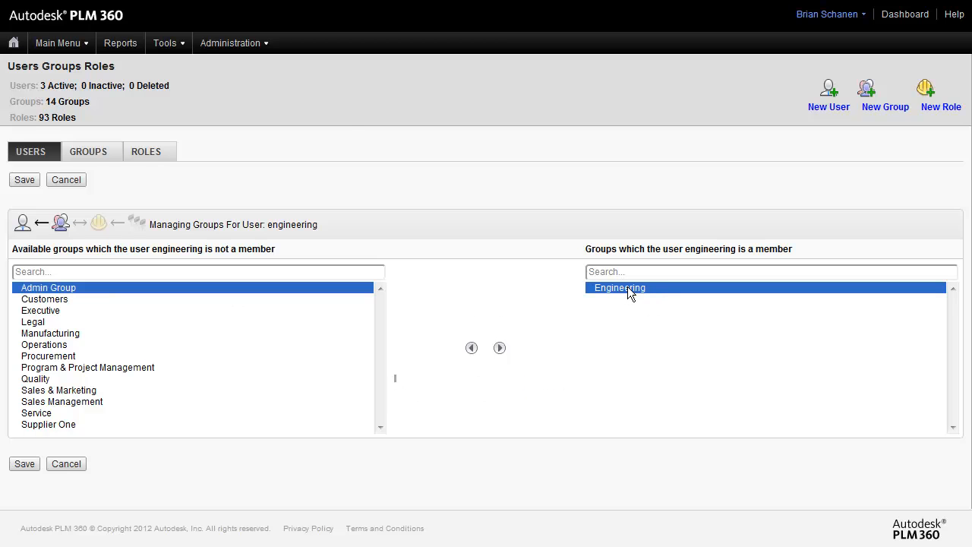
Step: Log out of the current account
click(238, 44)
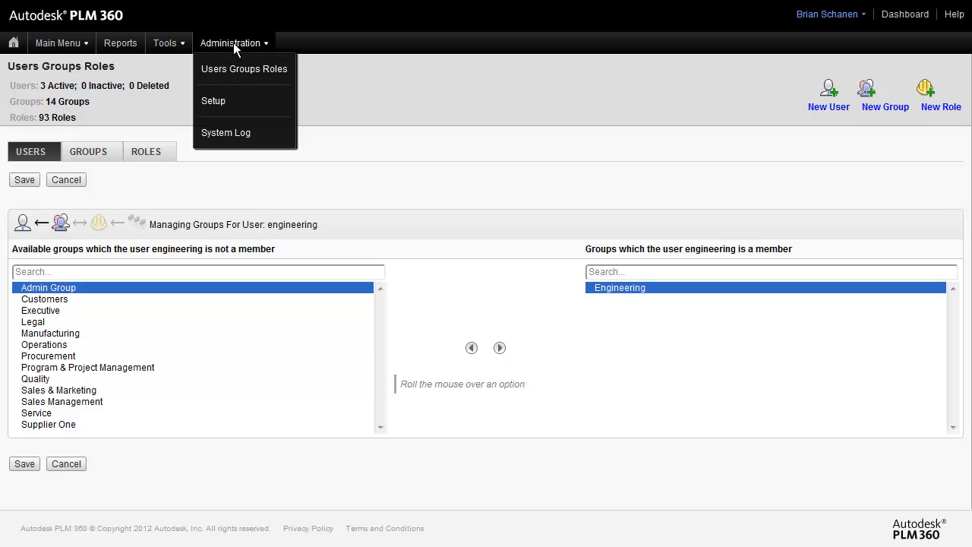
mouse_move(245, 45)
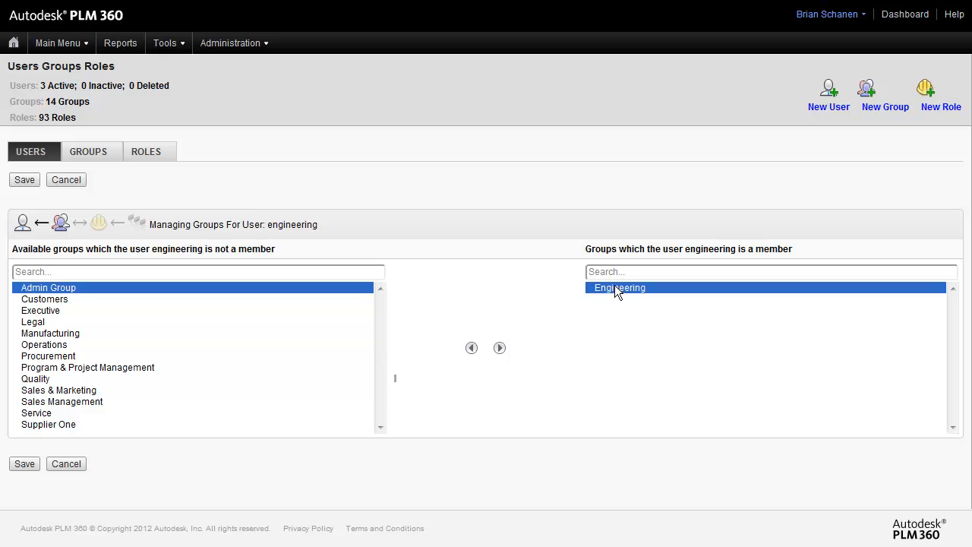
mouse_move(44, 307)
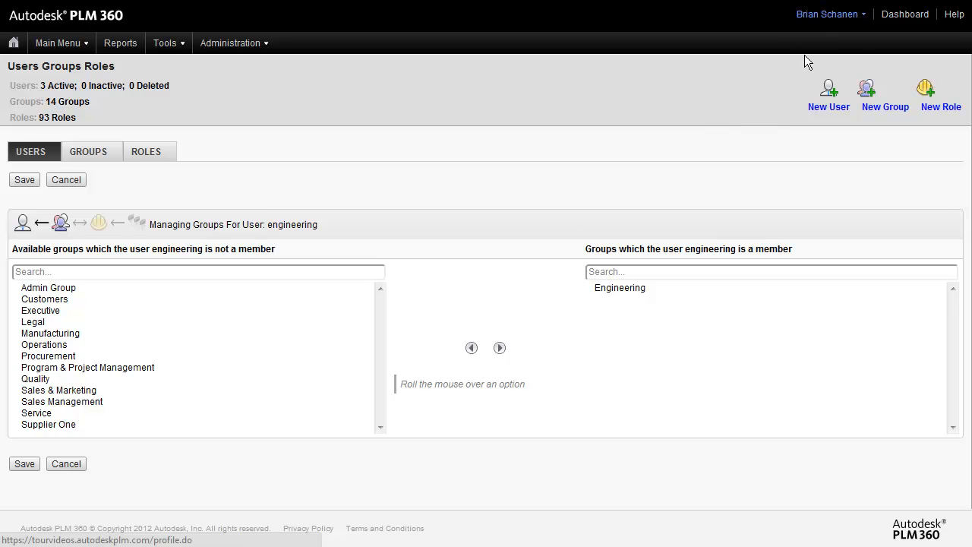
mouse_move(822, 15)
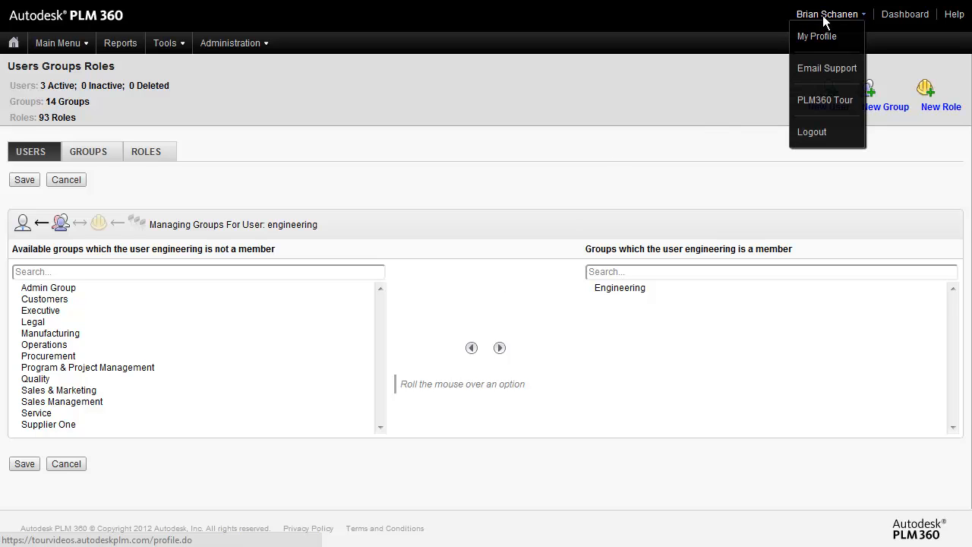
click(823, 134)
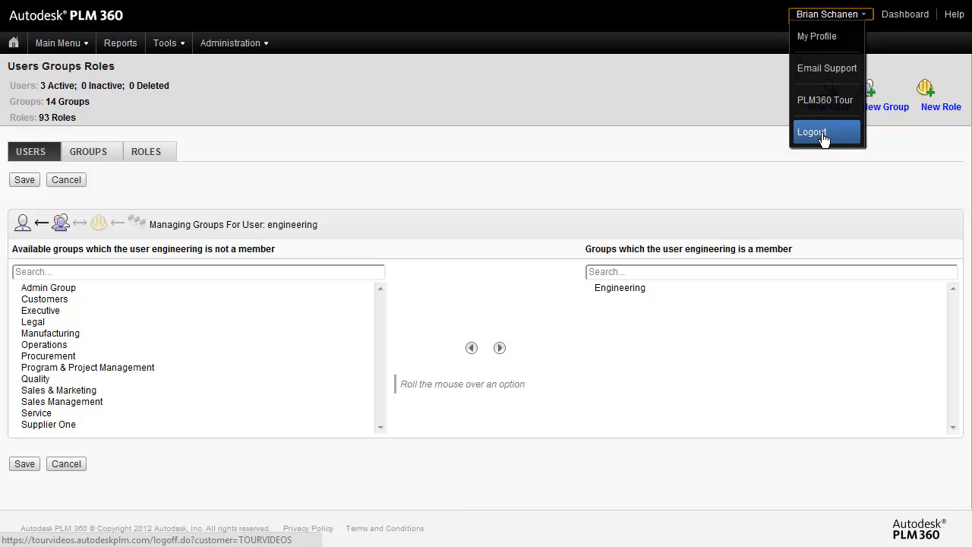
Step: Sign in with the user name engineering and that account's password
drag(518, 221, 337, 221)
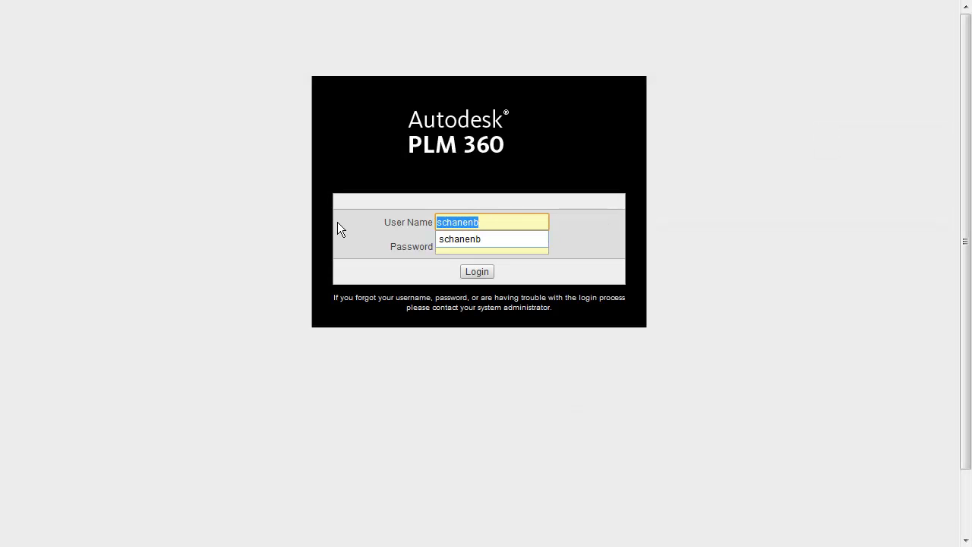
text(enginner)
key(BackSpace)
key(BackSpace)
key(BackSpace)
text(eering)
click(467, 246)
text(********)
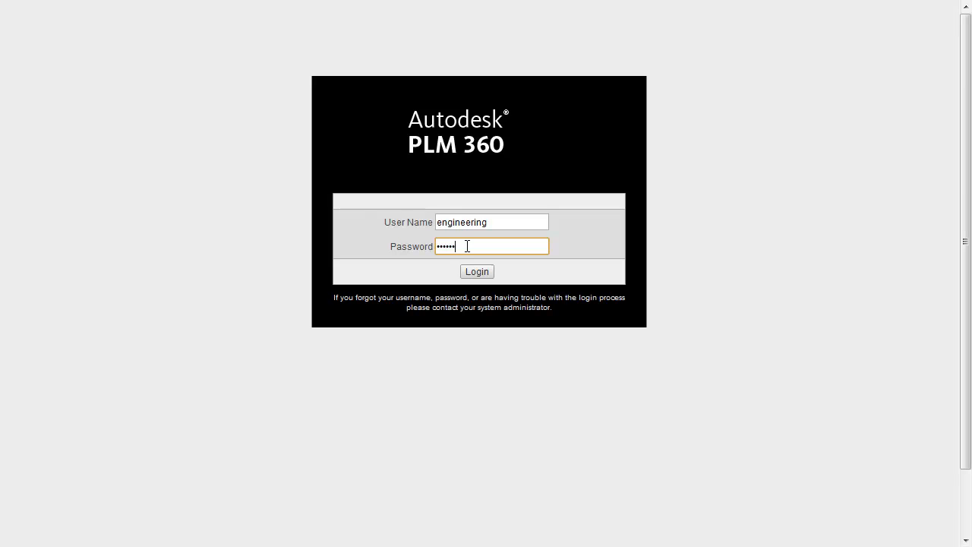
click(478, 274)
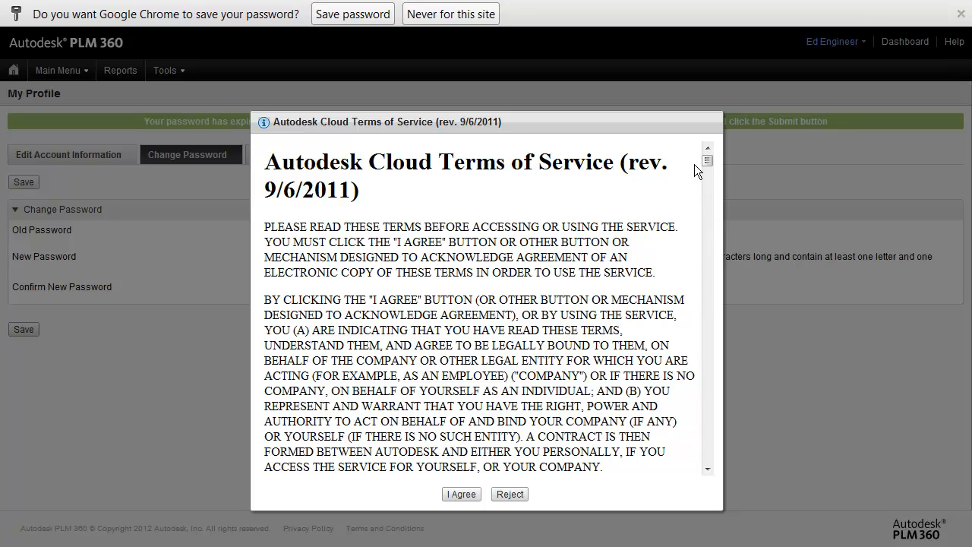
Step: Scroll through and accept the Autodesk Cloud Terms of Service and then the Autodesk Privacy Policy
drag(705, 159, 697, 460)
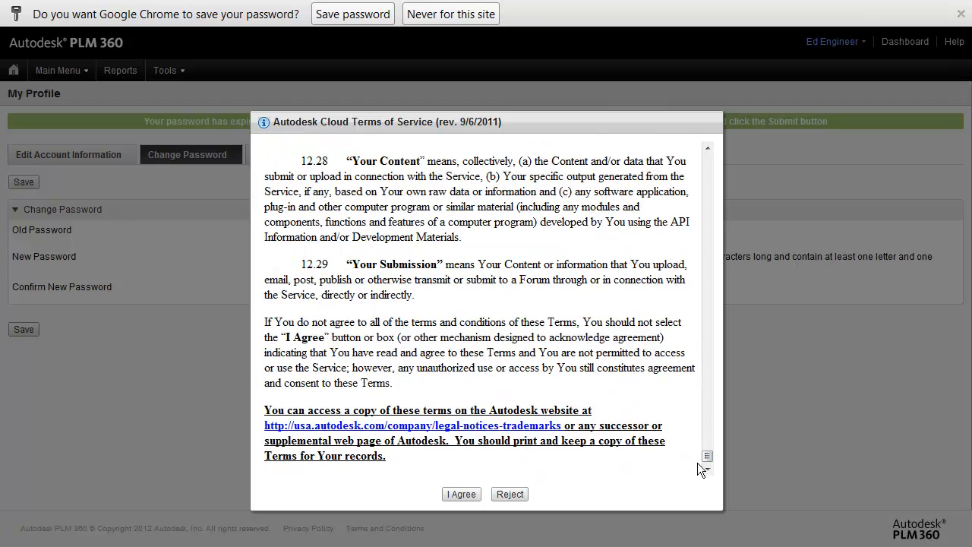
click(459, 496)
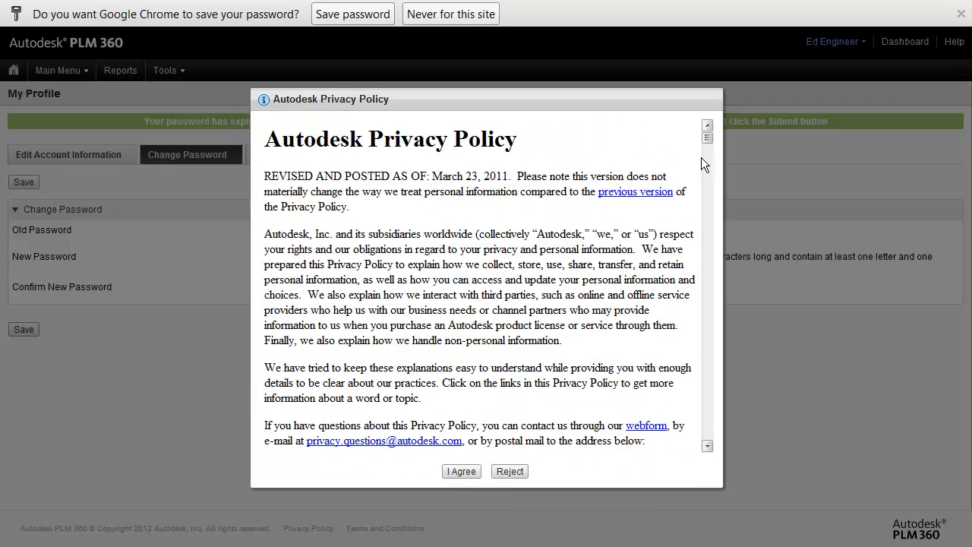
drag(710, 135, 713, 183)
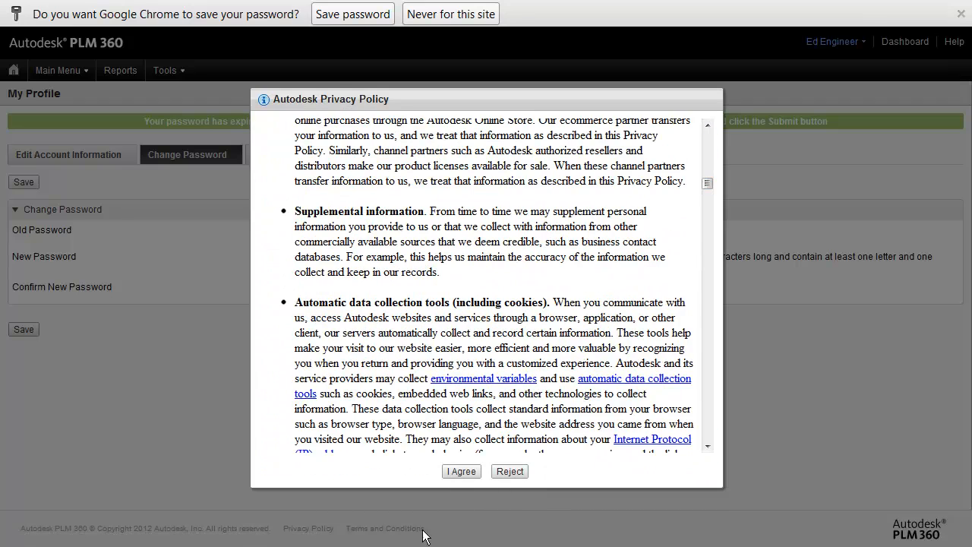
click(460, 470)
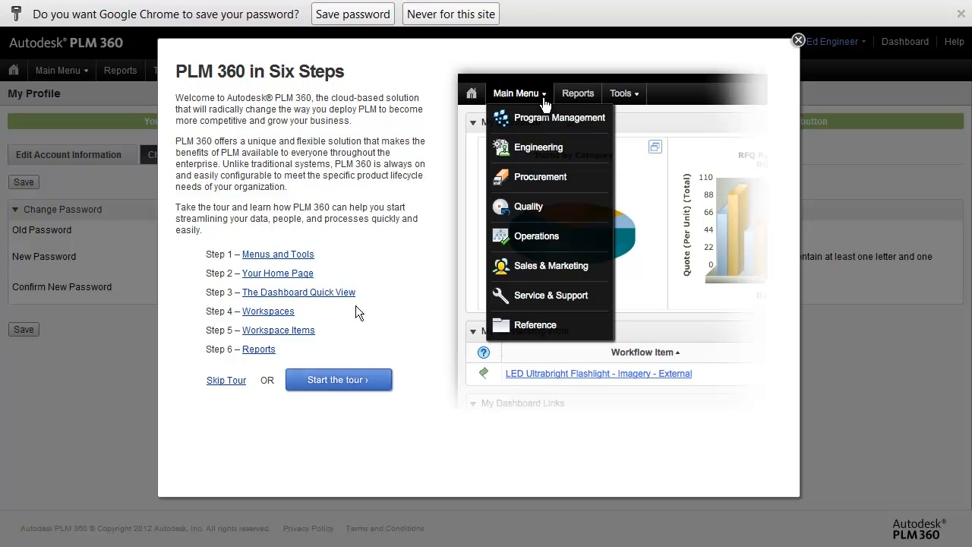
Step: Start the PLM 360 tour and page through its steps to the Additional PLM 360 Help page
click(346, 381)
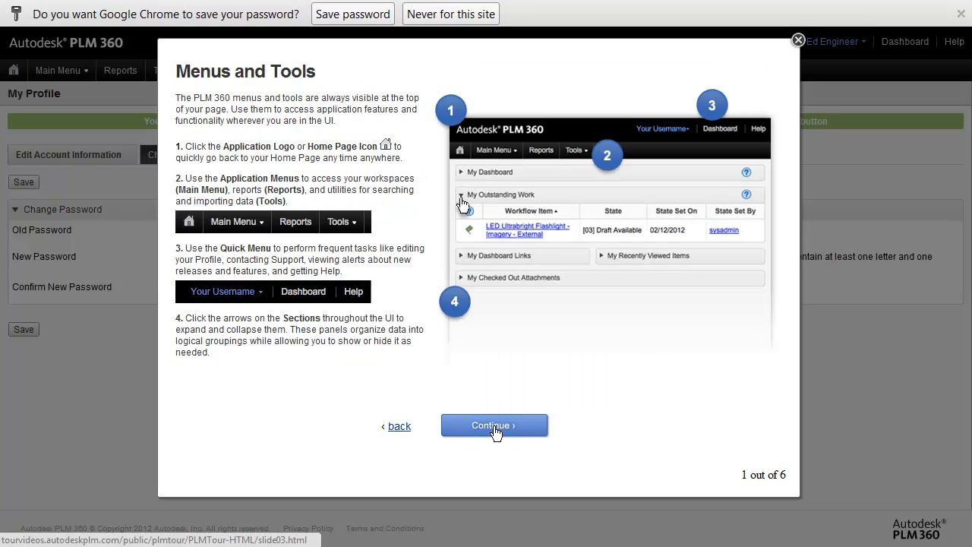
click(494, 430)
click(492, 431)
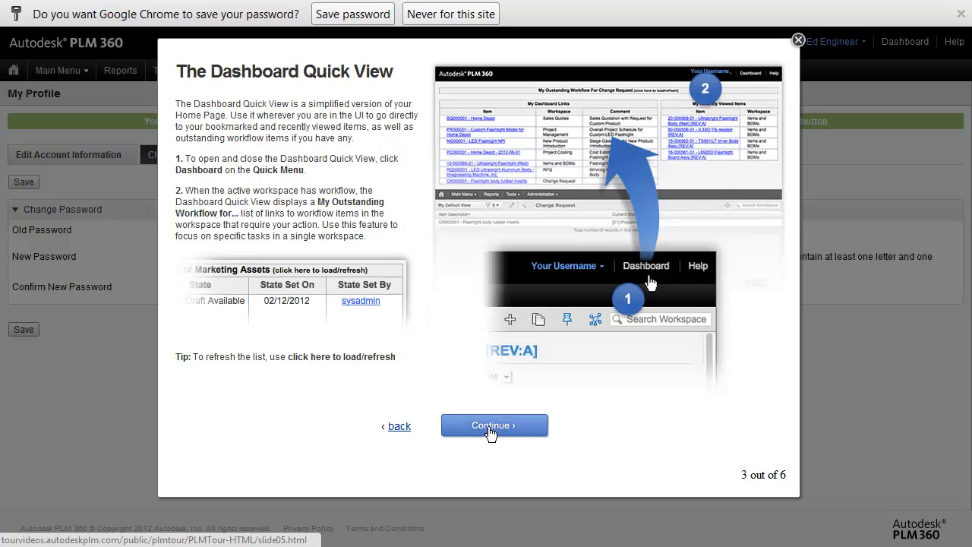
click(491, 430)
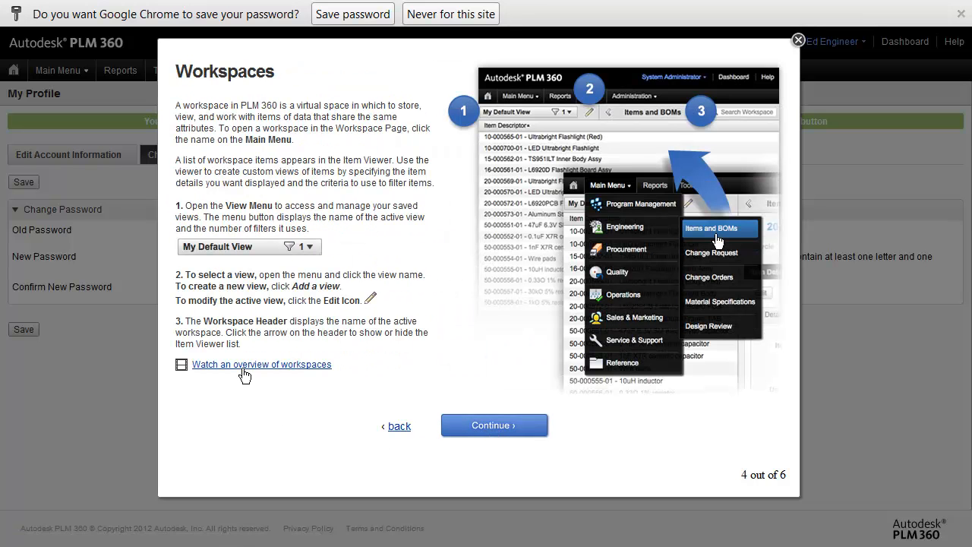
click(486, 428)
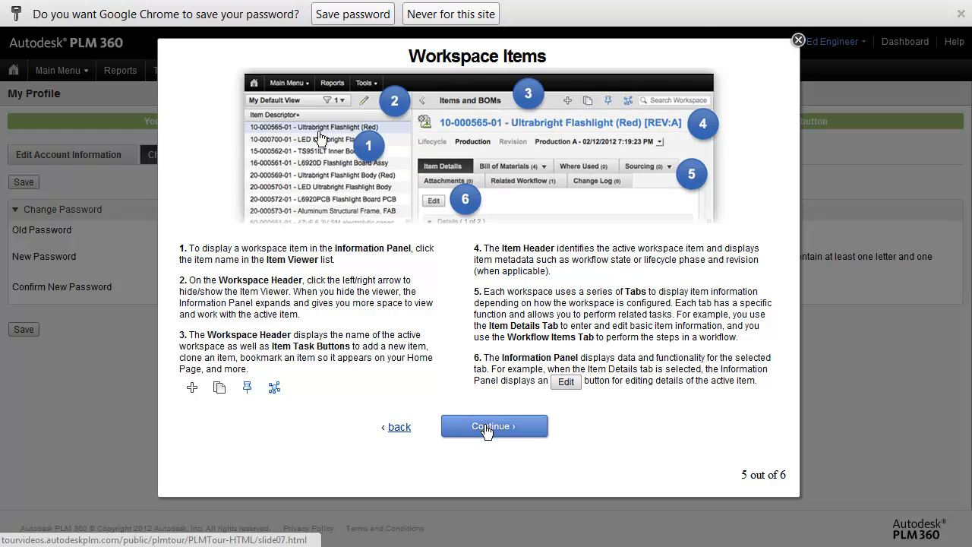
click(486, 428)
click(488, 427)
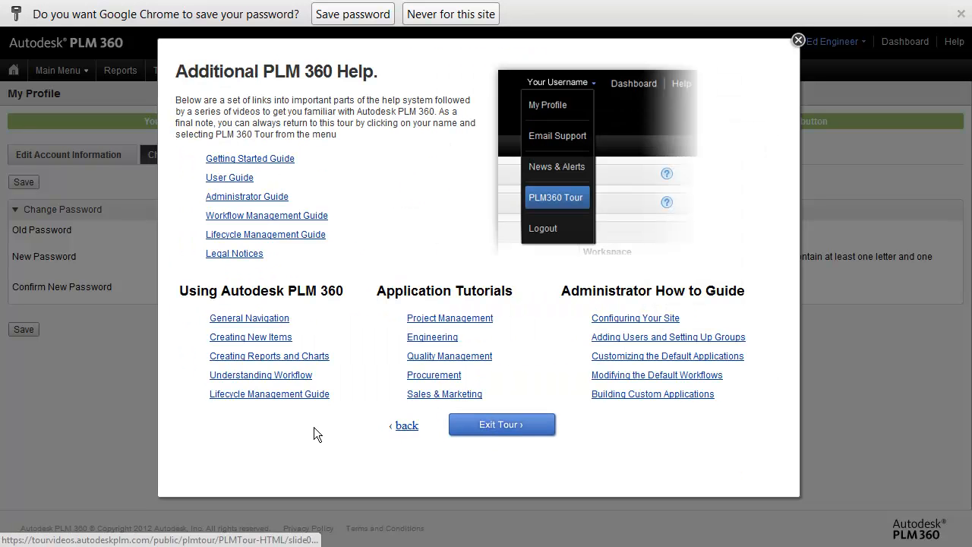